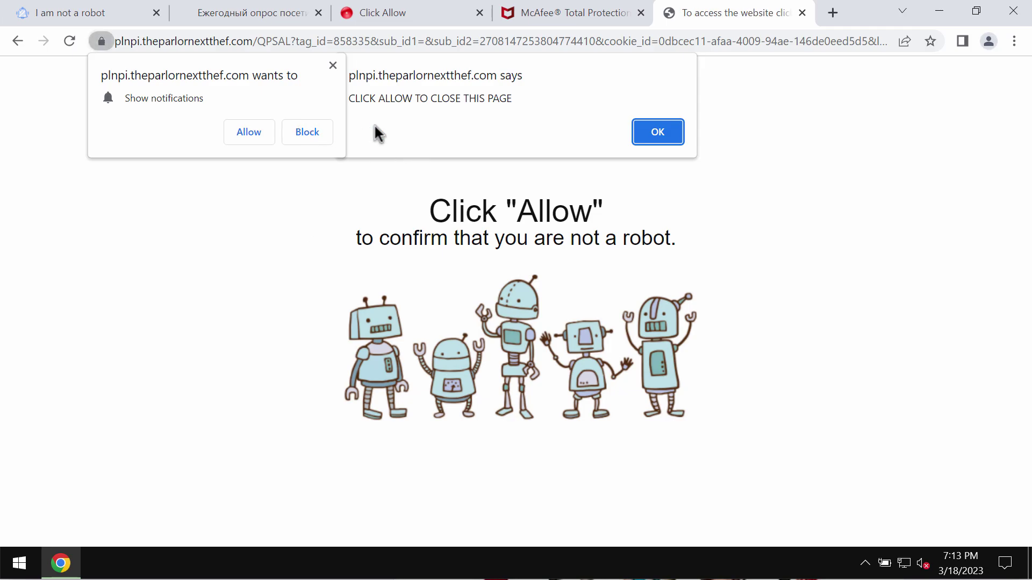
- Dismiss the robot-check page's alert and reveal its full web address
click(639, 132)
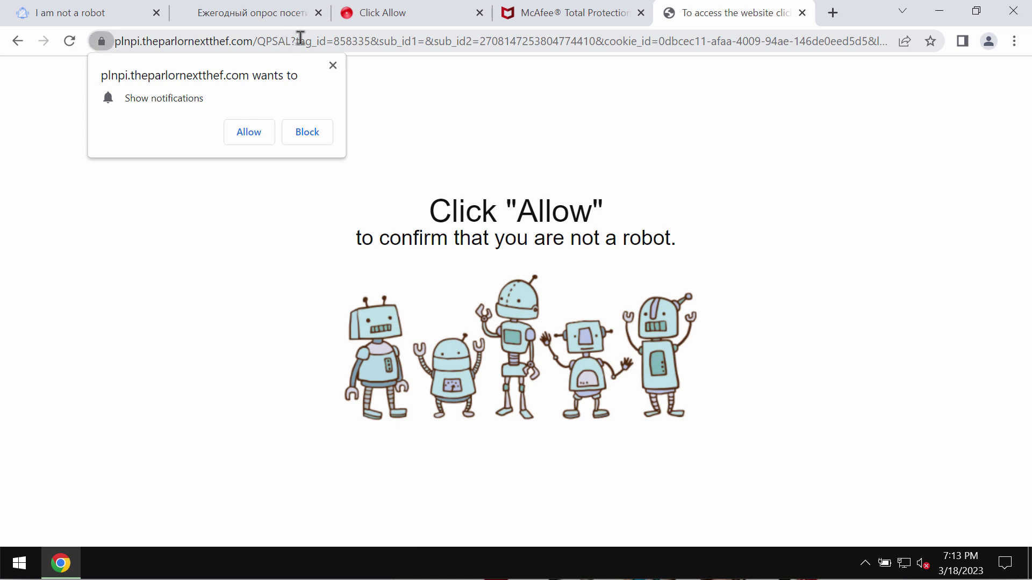
click(398, 41)
click(502, 42)
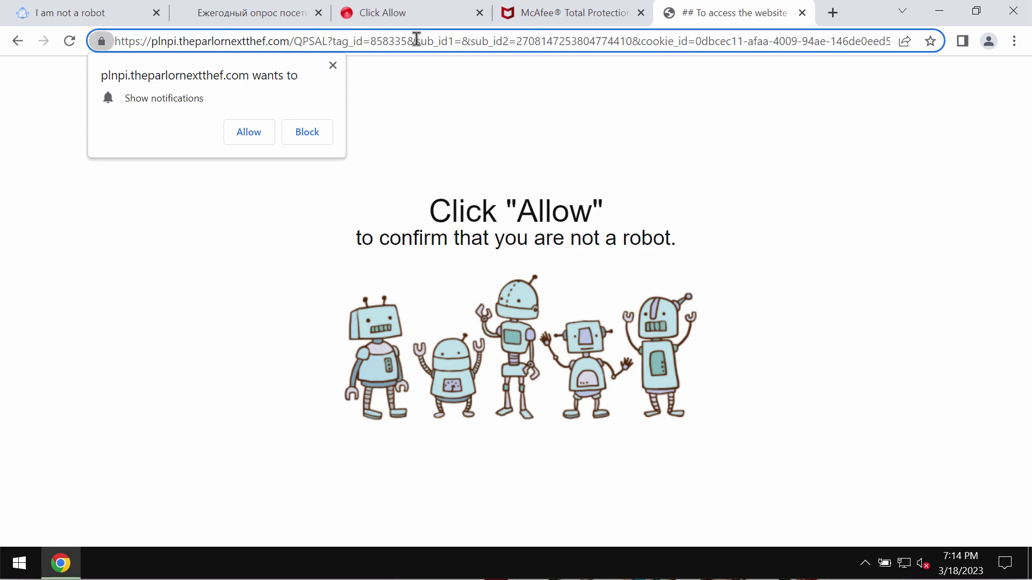
- Toggle full screen on and off, then allow plnpi.theparlornextthef.com to show notifications
click(324, 155)
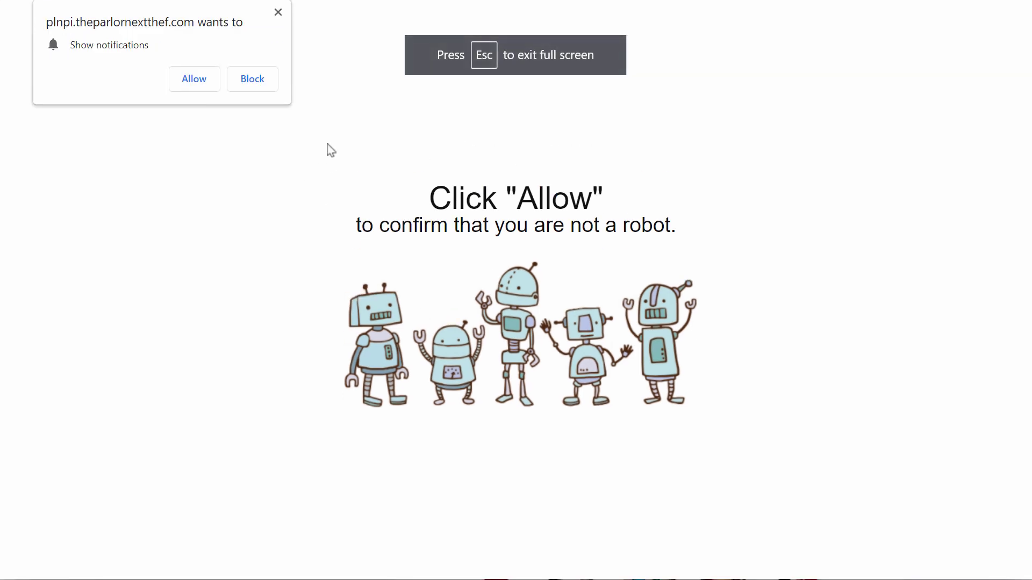
key(Escape)
click(260, 137)
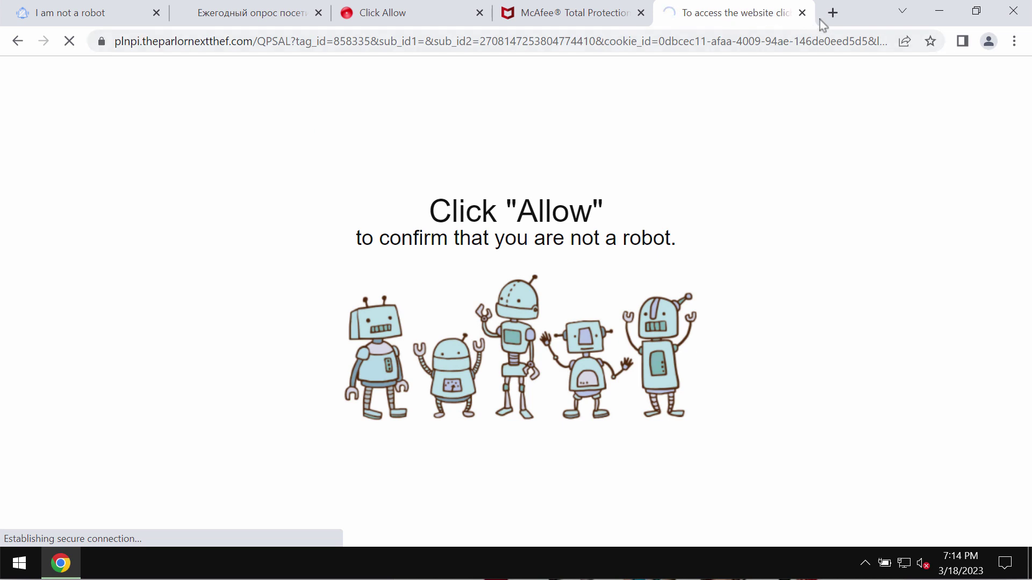
- Open a new Google tab and close the 'Unpack Your File Is...' tab
click(832, 12)
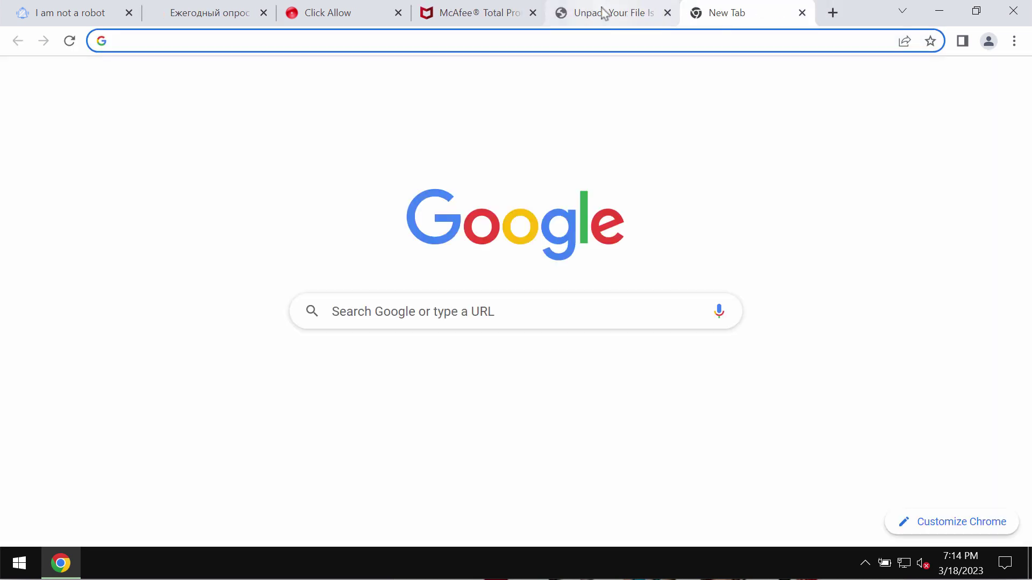
click(603, 12)
click(667, 13)
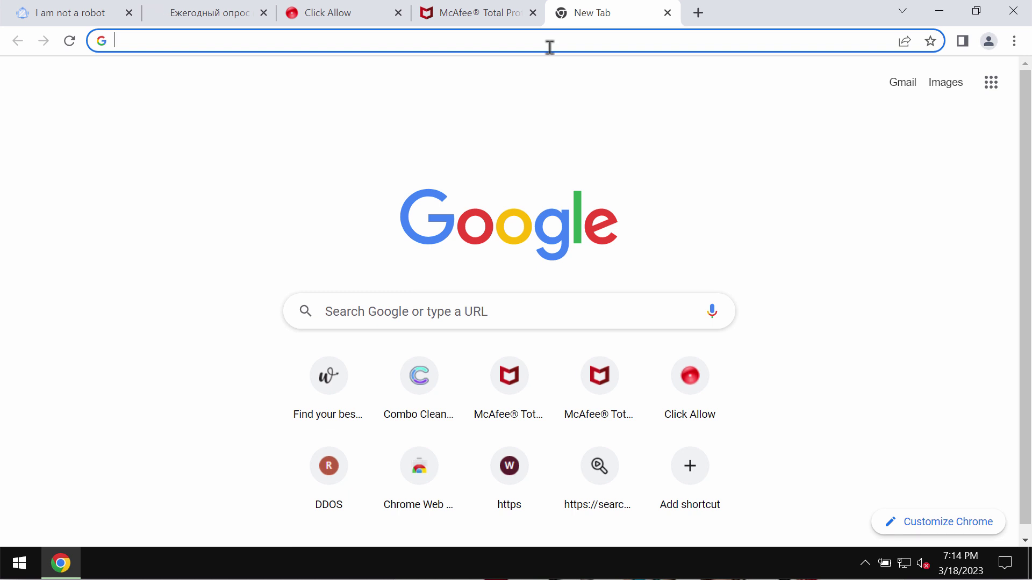
click(752, 163)
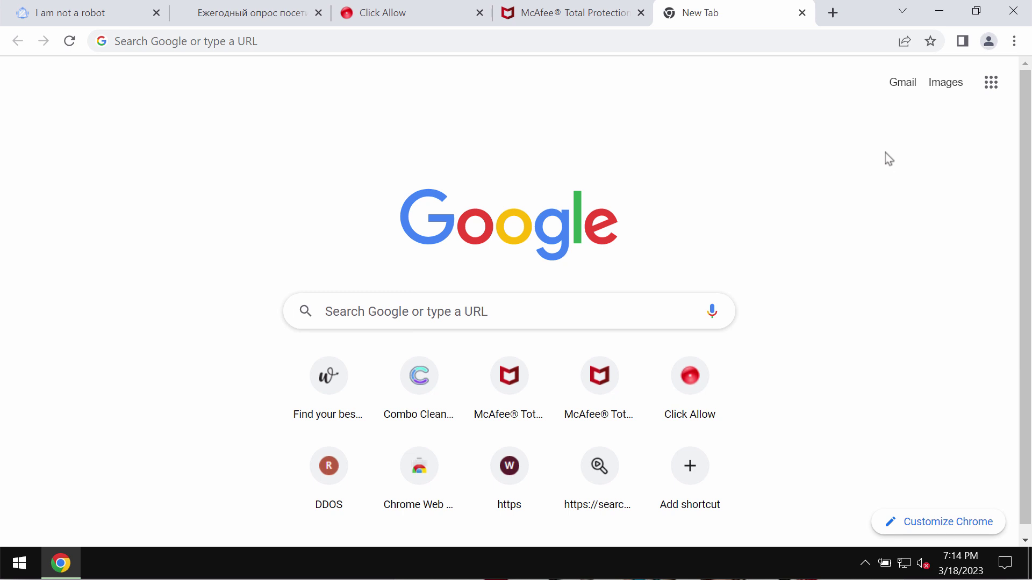
- Remove plnpi.theparlornextthef.com from the allowed sites in Chrome's Notifications site settings
click(1014, 41)
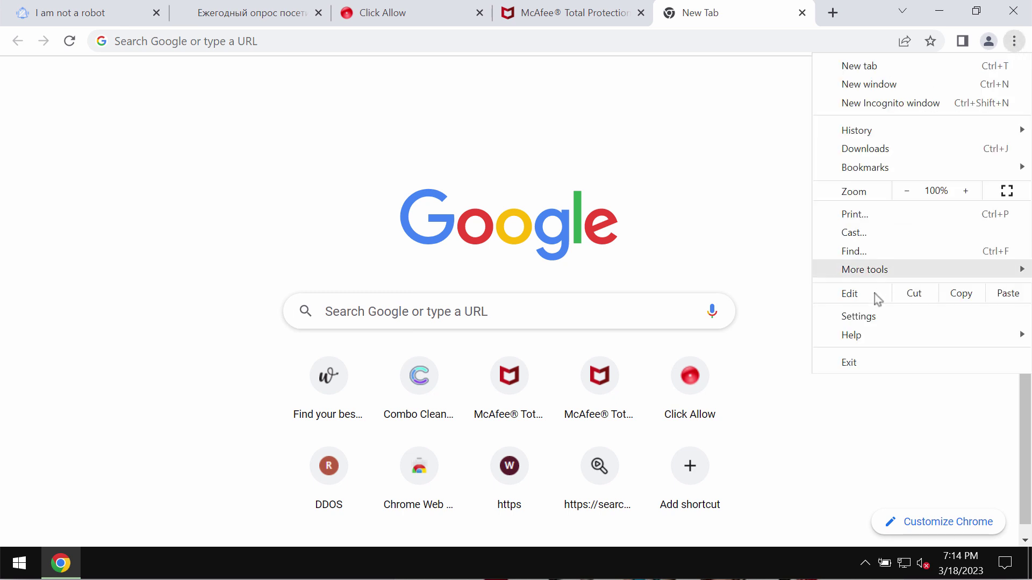
click(866, 318)
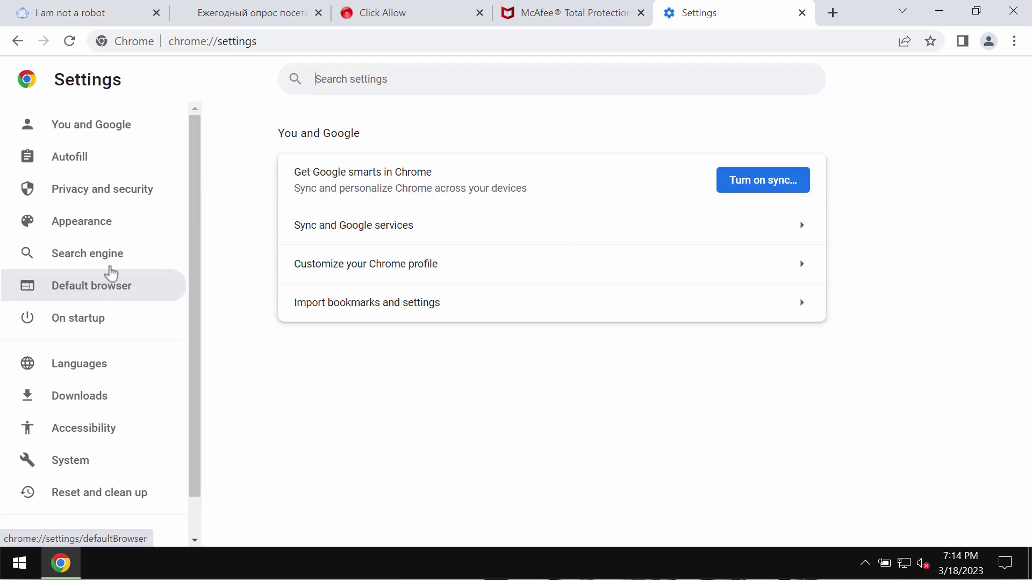
click(115, 197)
click(470, 505)
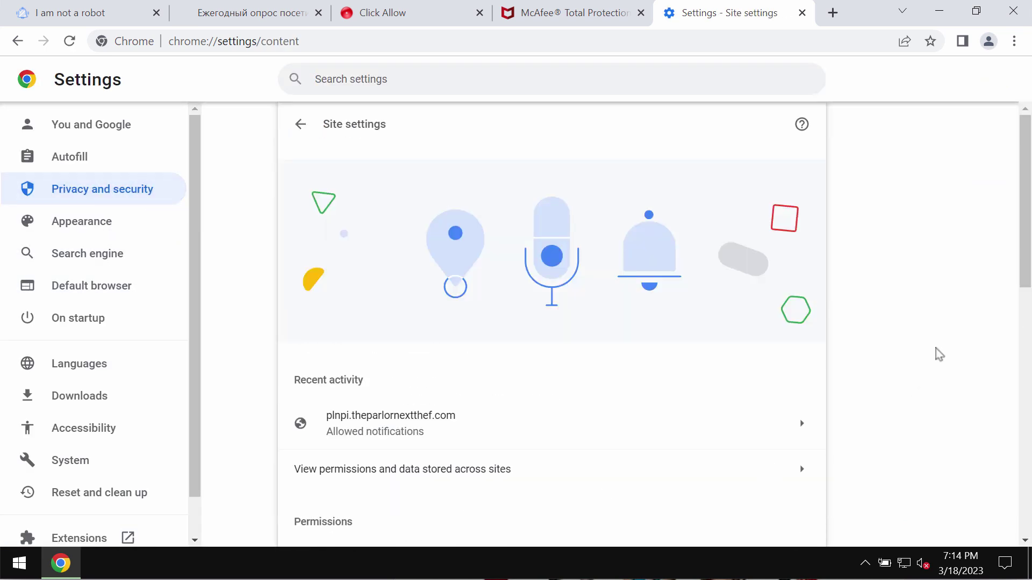
scroll(1005, 357, down, 6)
scroll(1011, 350, up, 1)
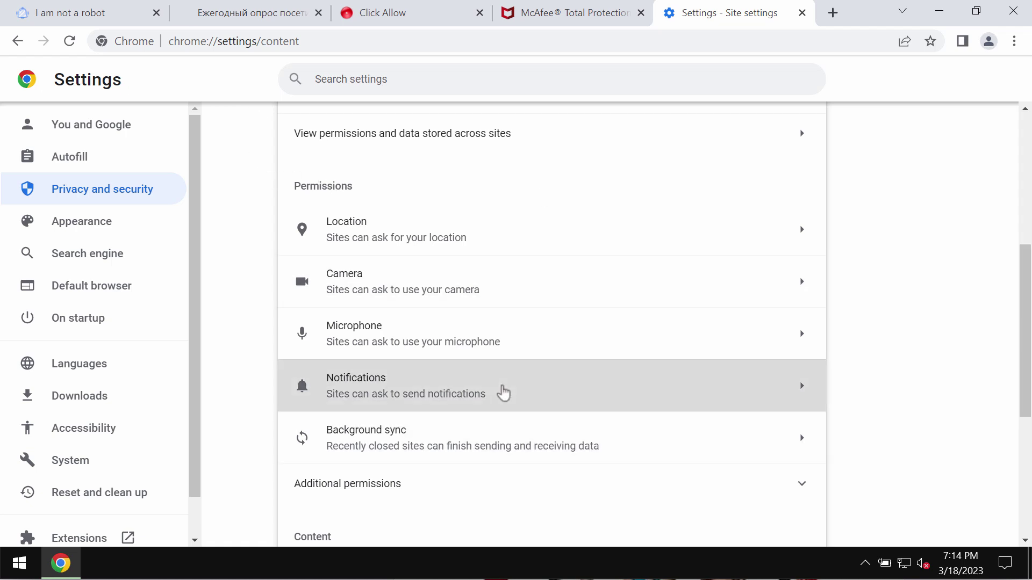
click(502, 392)
scroll(937, 355, down, 3)
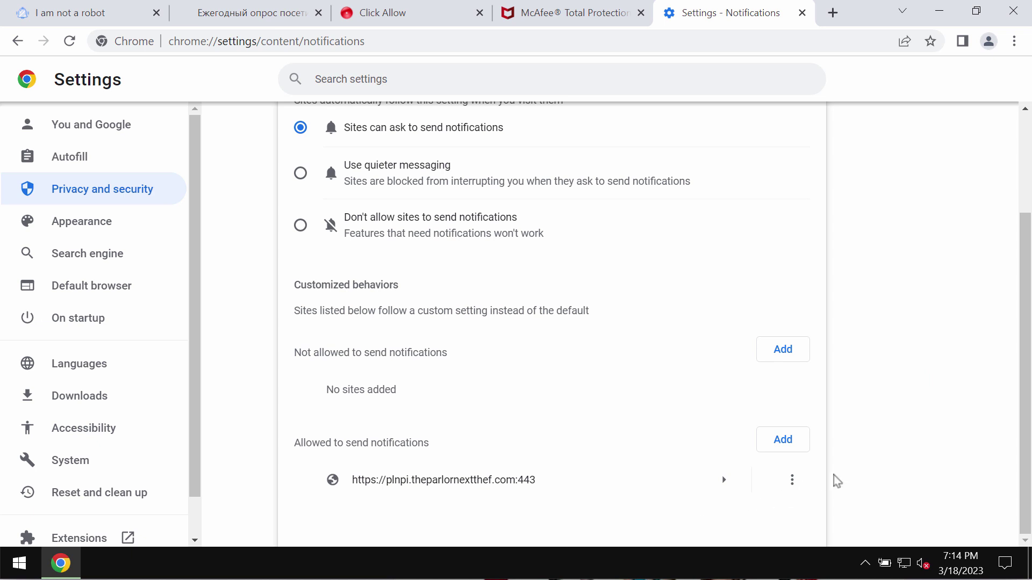
click(792, 479)
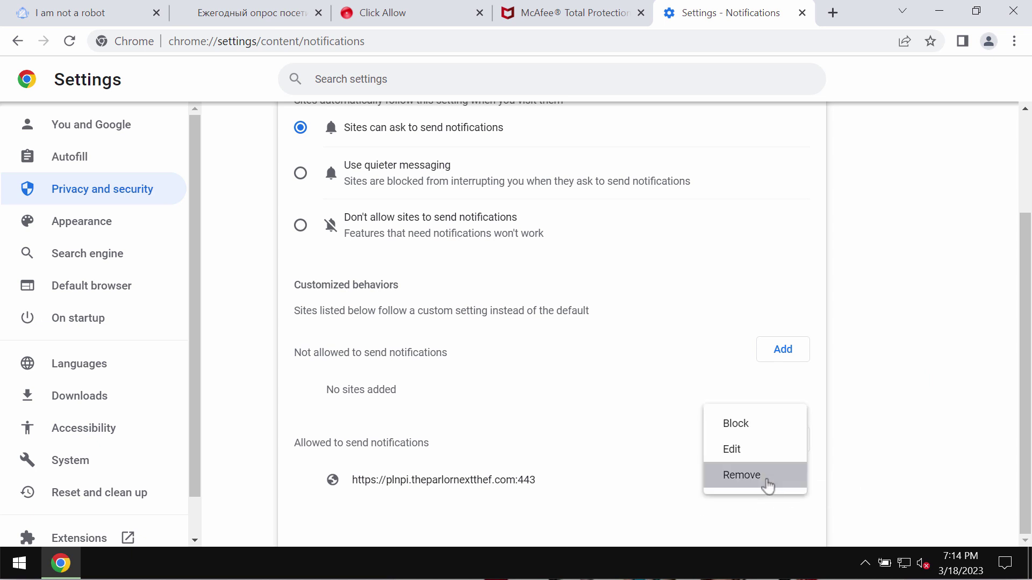
click(768, 483)
- Go to combocleaner.com from the address bar
click(378, 41)
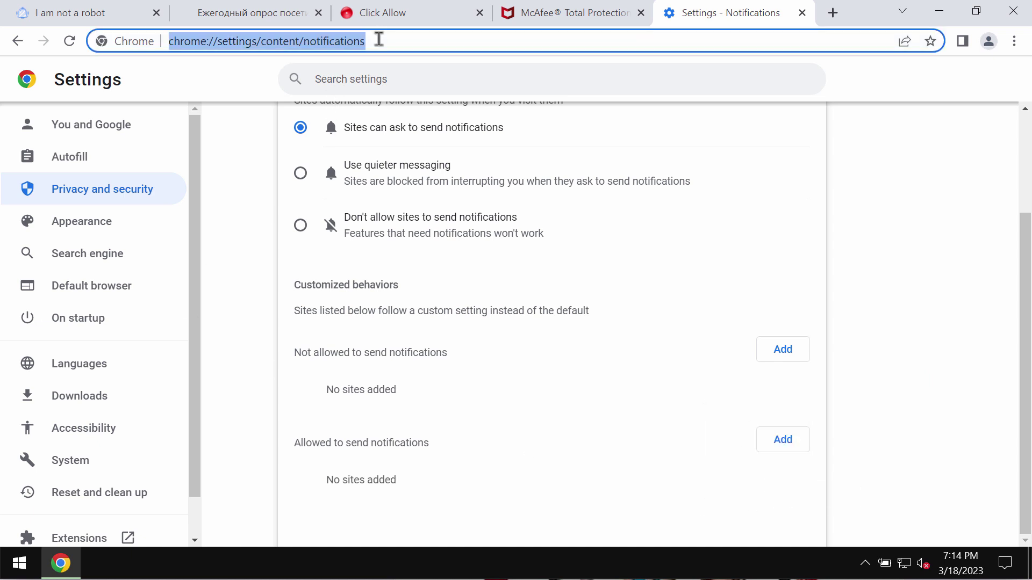
text(c)
key(Return)
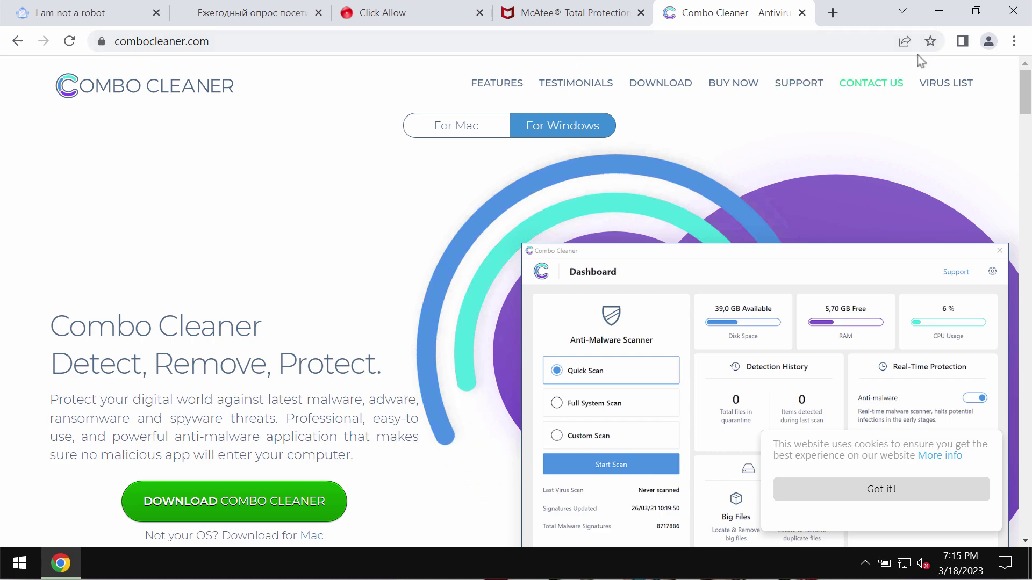
- Minimize Chrome once combocleaner.com has loaded, revealing the desktop
click(939, 11)
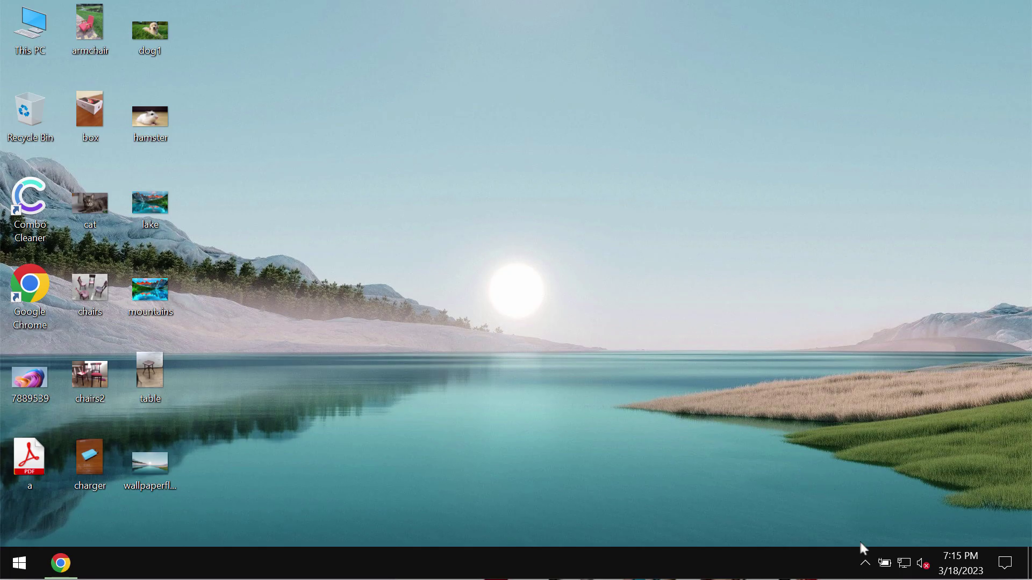
- Open Combo Cleaner from the system tray's hidden icons and start a Quick Scan
click(864, 562)
click(881, 531)
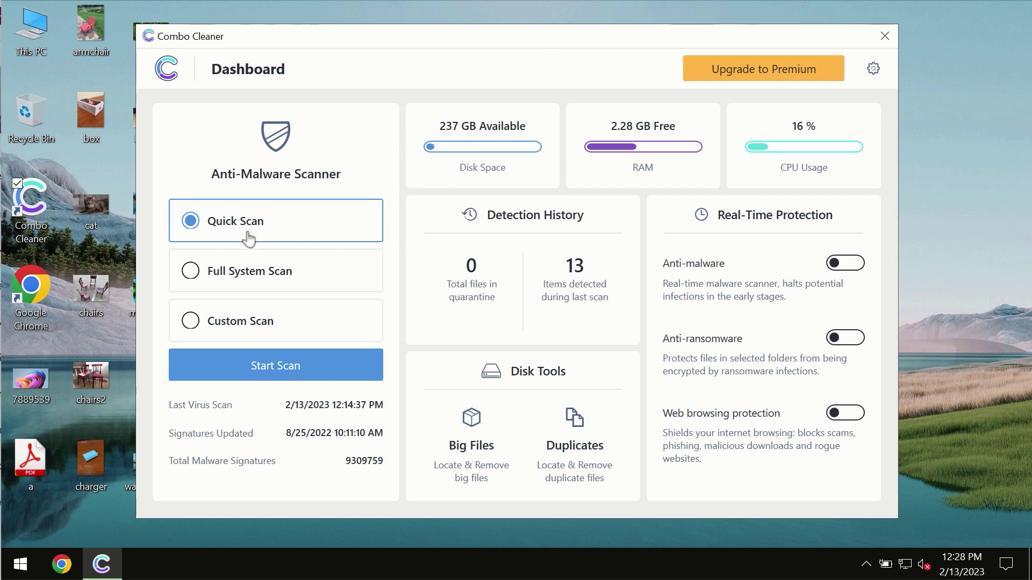
click(272, 374)
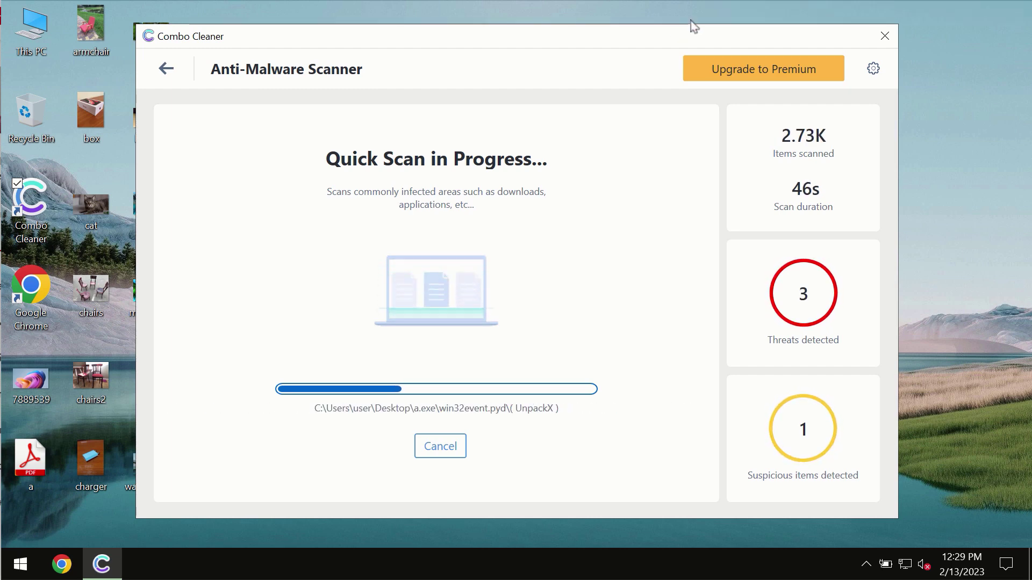
- Open Combo Cleaner's Settings after the scan has found 3 threats and 1 suspicious item
click(873, 68)
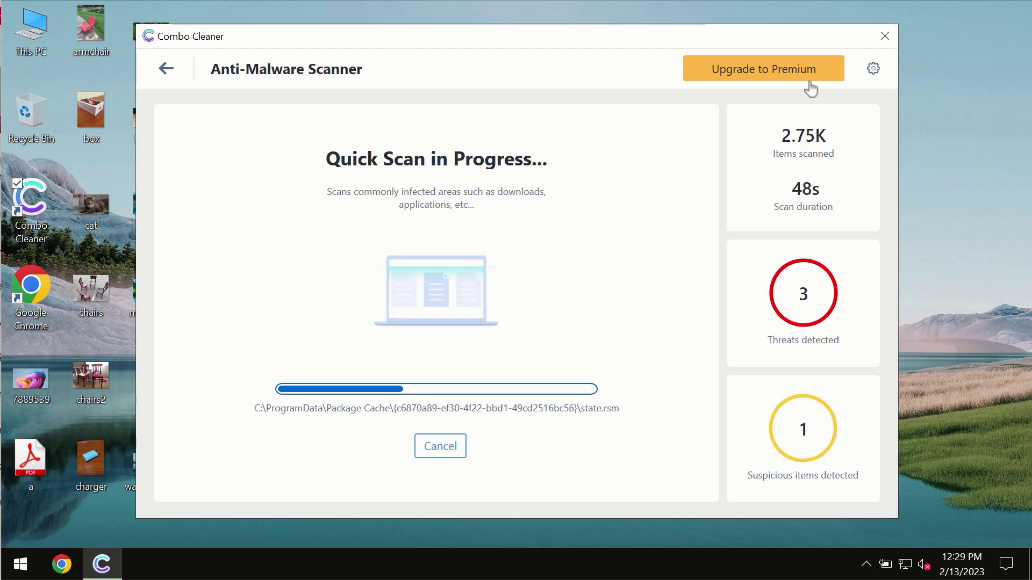
- View the Anti-Ransomware settings, then go back to the Dashboard
click(442, 128)
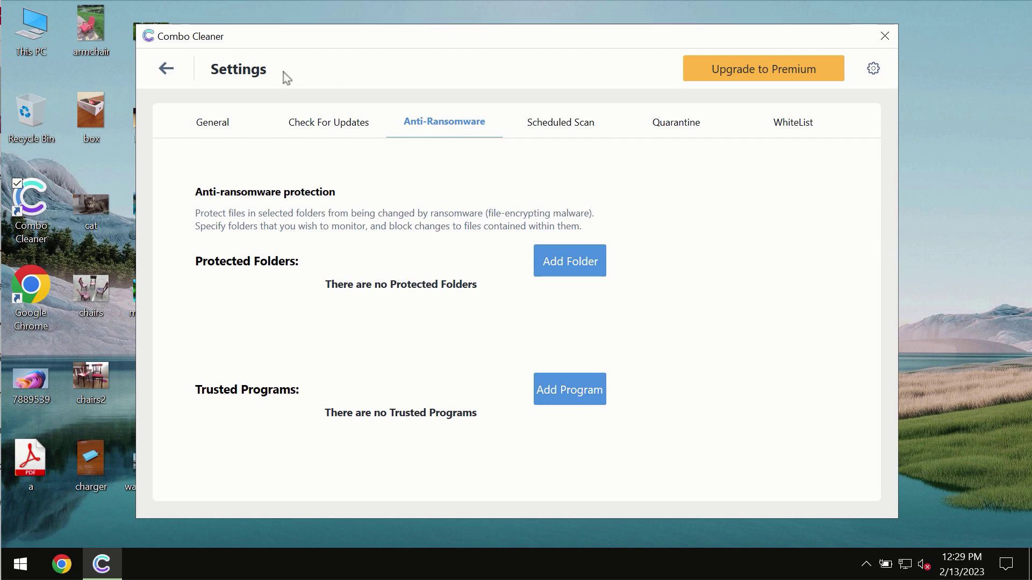
click(168, 76)
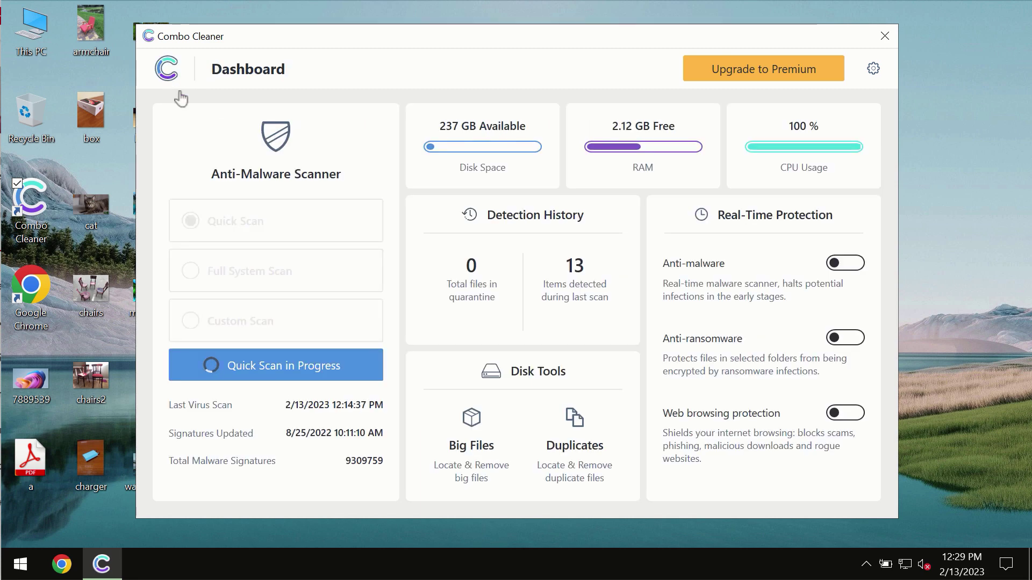
- Reopen 'Quick Scan in Progress' to watch the scan reach 4 threats and 1 suspicious item
click(311, 427)
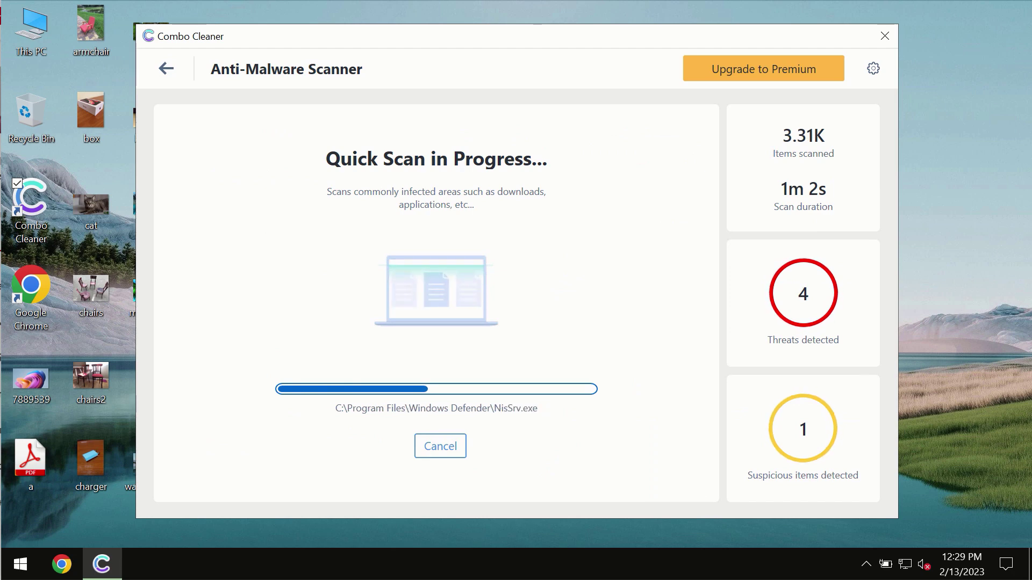